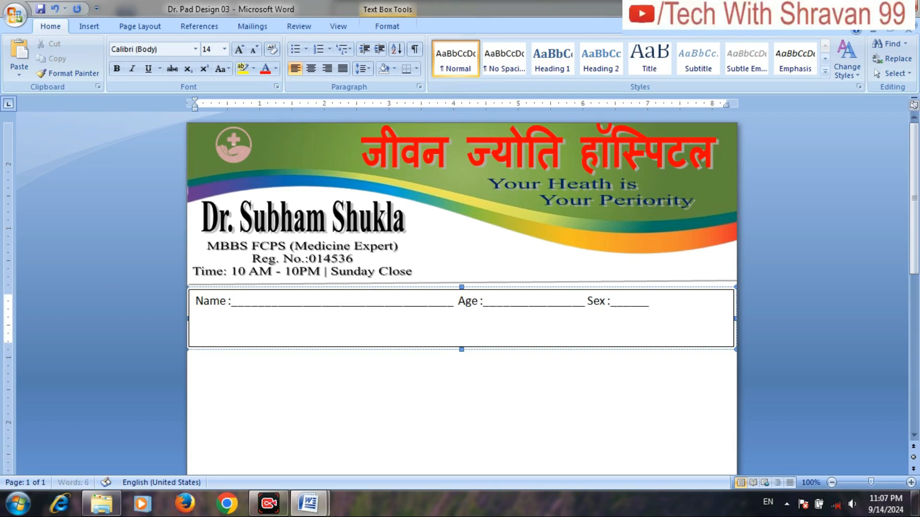
Lengthen the Sex blank and add a second line to the patient details box with "Date :" and "Address :" followed by underscore blanks.
{"action": "key", "text": "Return"}
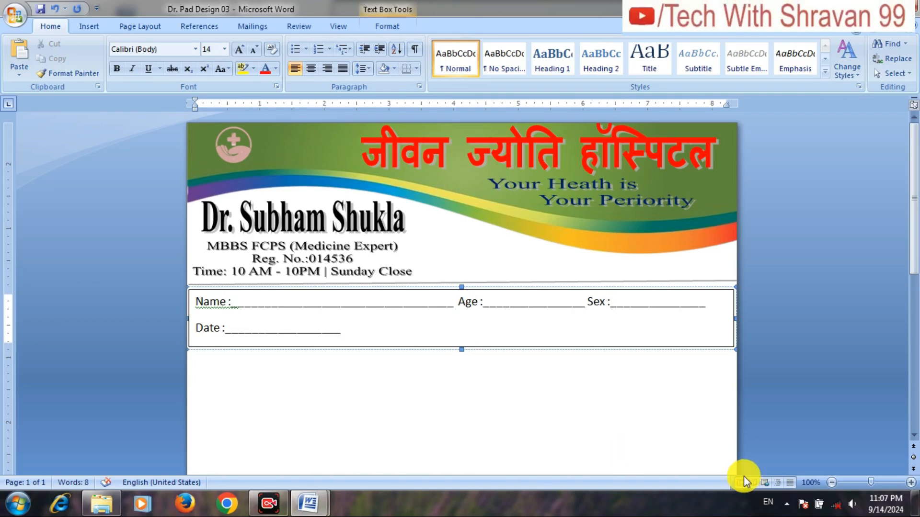
{"action": "type", "text": "A"}
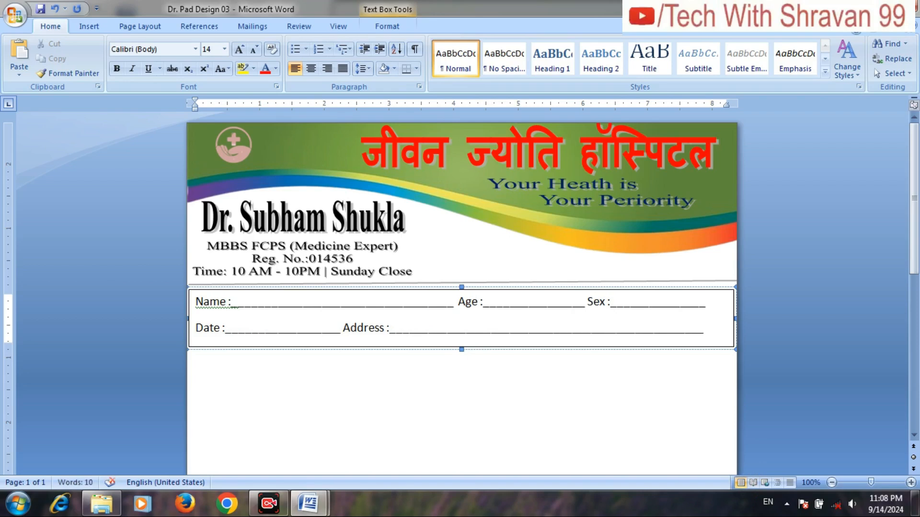
{"action": "left_click", "coordinate": [581, 423]}
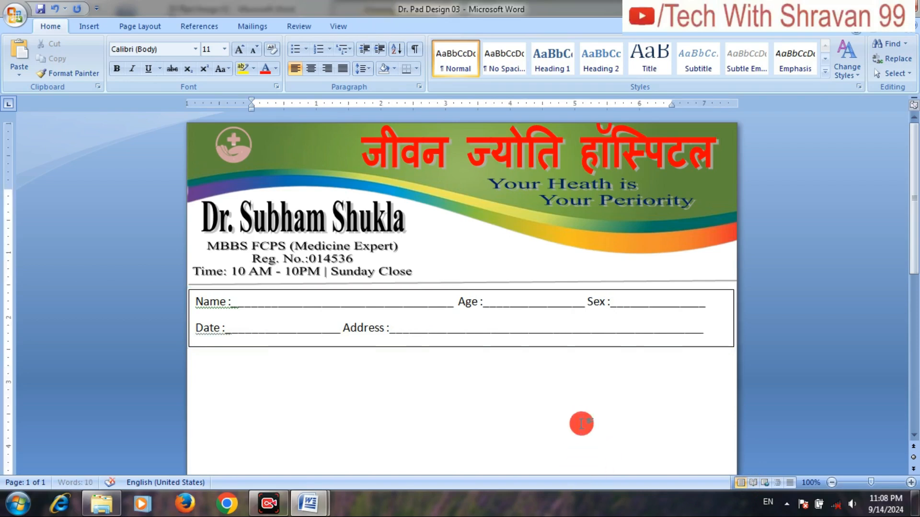
Remove both the fill and the outline from the patient details text box.
{"action": "left_click", "coordinate": [617, 347]}
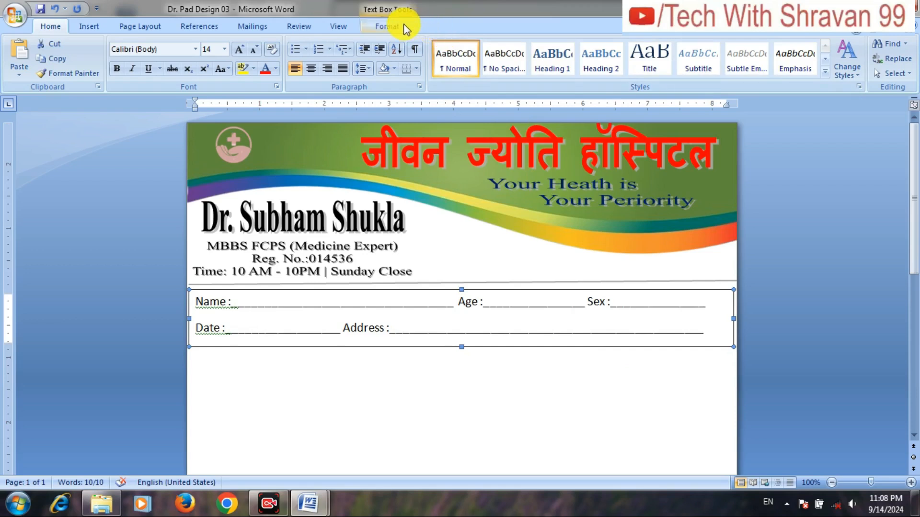
{"action": "left_click", "coordinate": [387, 27]}
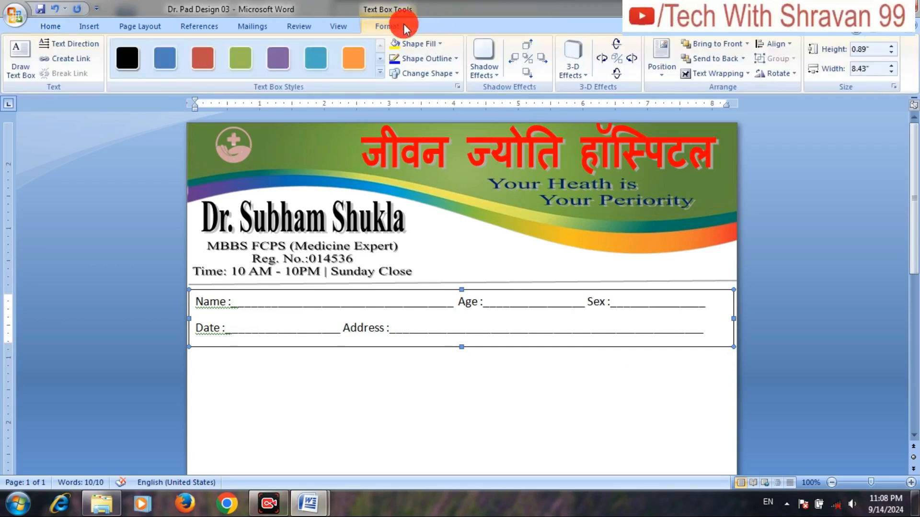
{"action": "left_click", "coordinate": [441, 44]}
{"action": "left_click", "coordinate": [403, 165]}
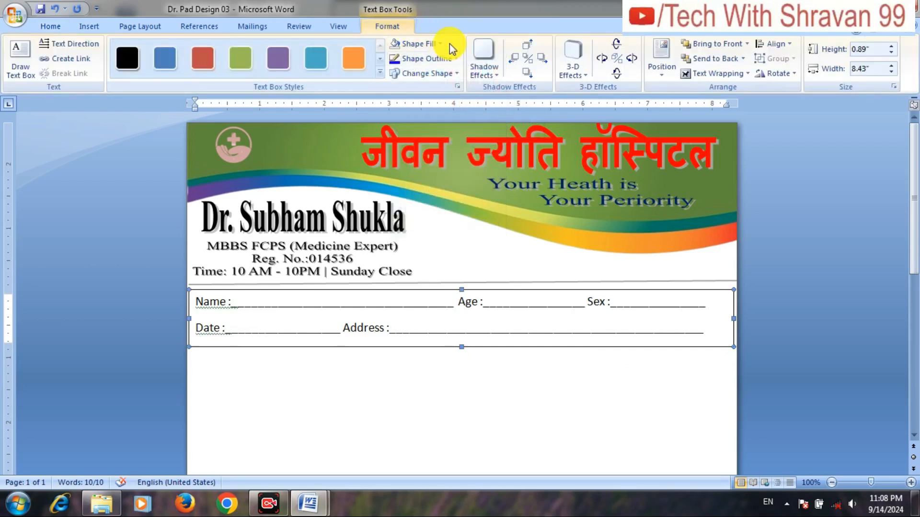
{"action": "left_click", "coordinate": [451, 59]}
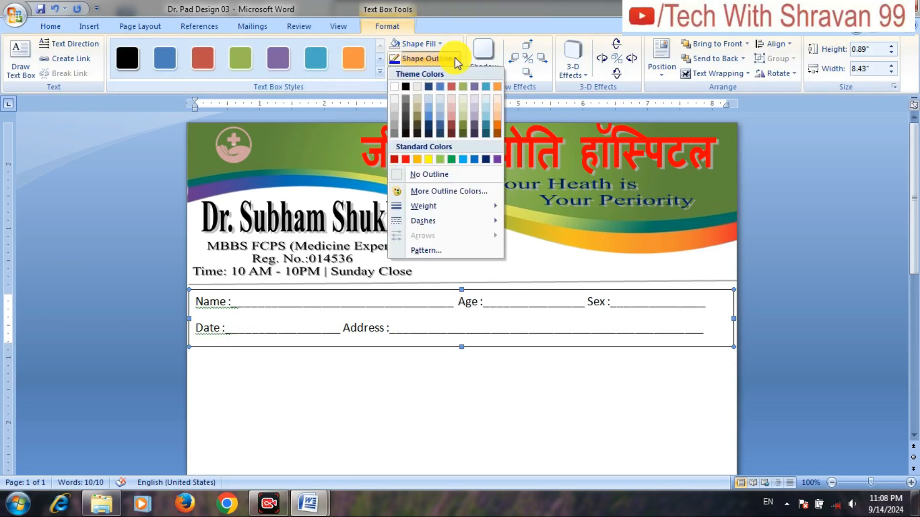
{"action": "left_click", "coordinate": [407, 176]}
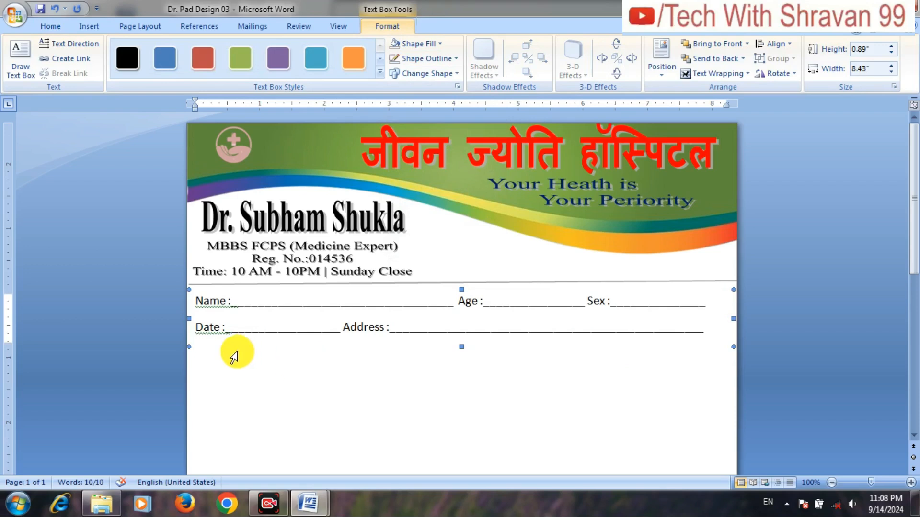
{"action": "left_click", "coordinate": [220, 370]}
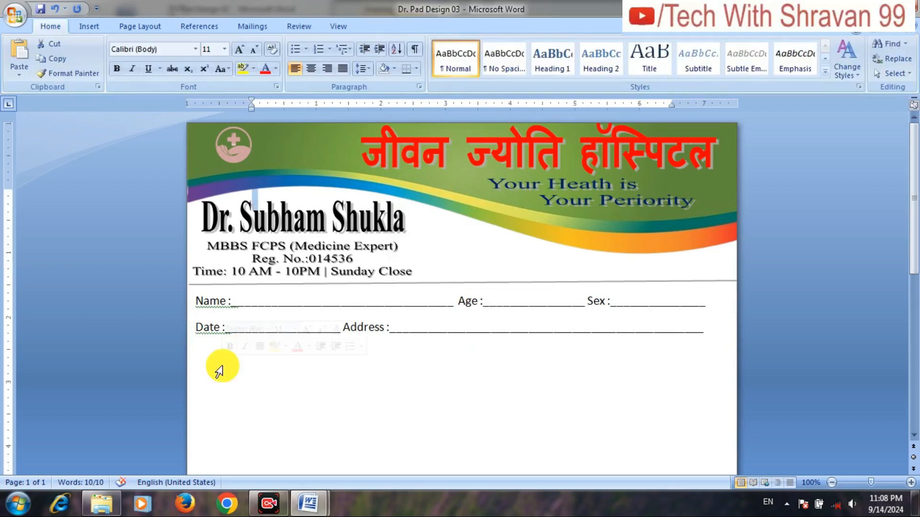
Duplicate the horizontal divider line above the Name row and place the copy just below the Date and Address row.
{"action": "left_click", "coordinate": [191, 283]}
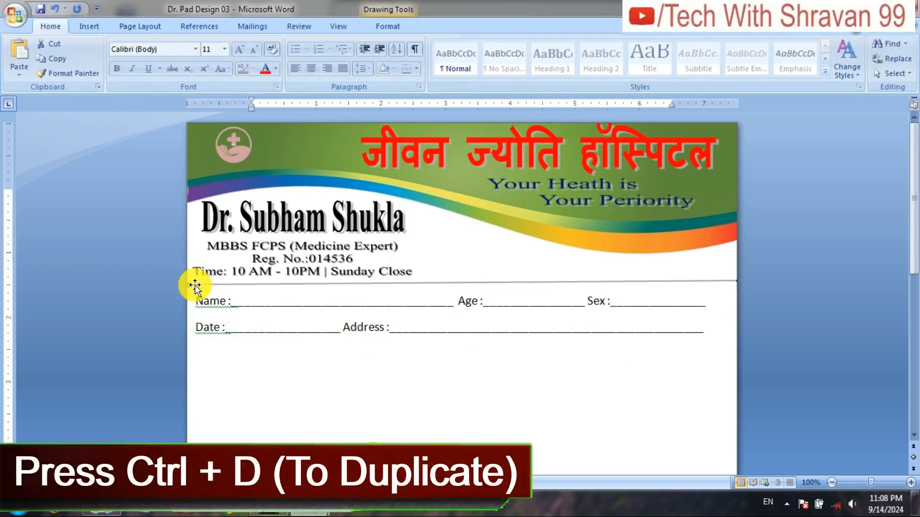
{"action": "left_click_drag", "start_coordinate": [185, 285], "coordinate": [187, 285]}
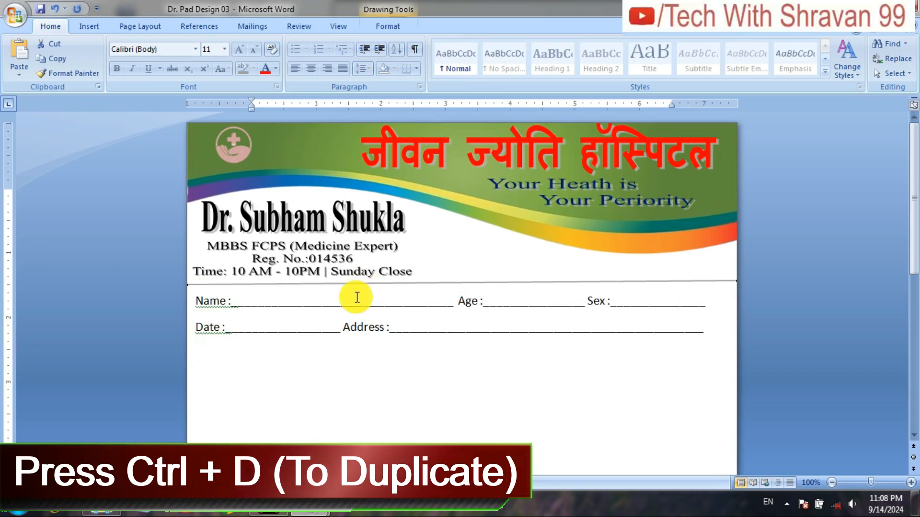
{"action": "left_click_drag", "start_coordinate": [365, 286], "coordinate": [364, 339]}
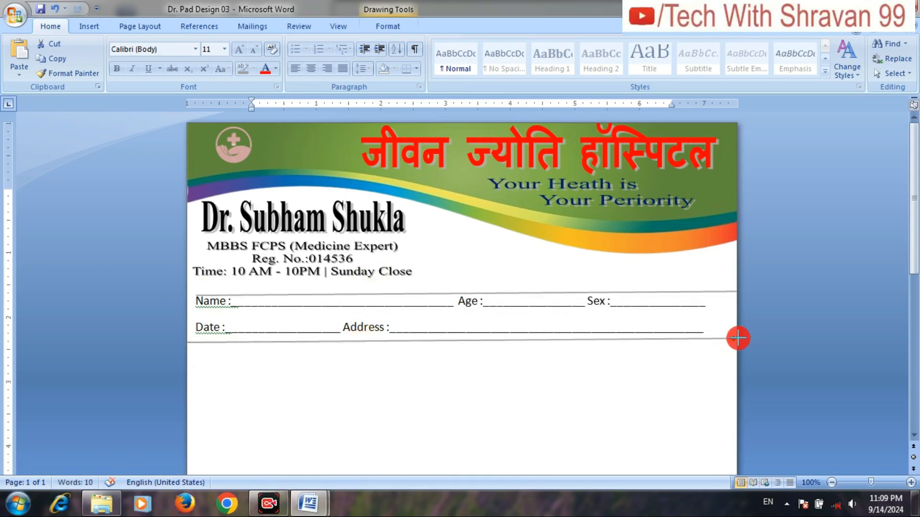
Reposition the upper divider line just above the Name row and adjust its end to meet the page's right edge.
{"action": "left_click", "coordinate": [730, 292]}
{"action": "left_click_drag", "start_coordinate": [731, 292], "coordinate": [718, 283]}
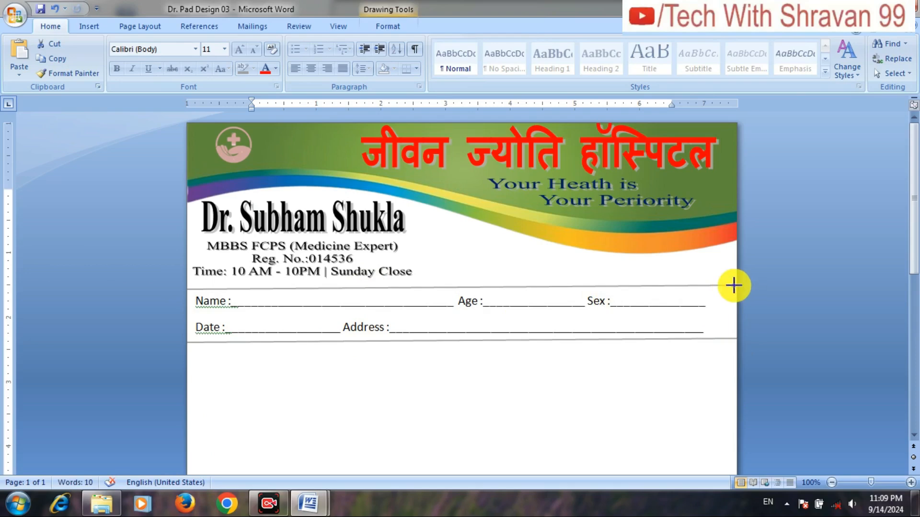
{"action": "left_click_drag", "start_coordinate": [740, 285], "coordinate": [740, 286]}
{"action": "left_click_drag", "start_coordinate": [915, 229], "coordinate": [900, 215]}
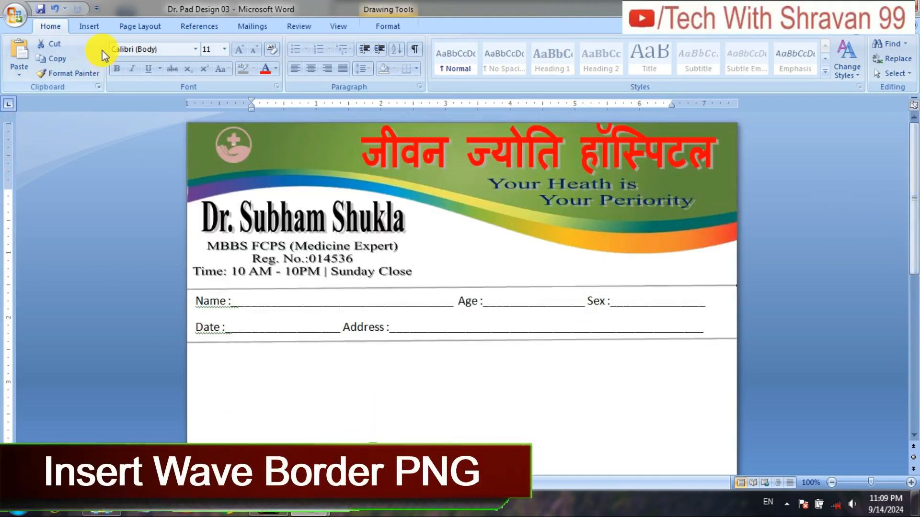
Insert the Wave Color Border picture from the Dr. Pad 02 folder inside SK Dr Pad Design on the Desktop.
{"action": "left_click", "coordinate": [92, 28]}
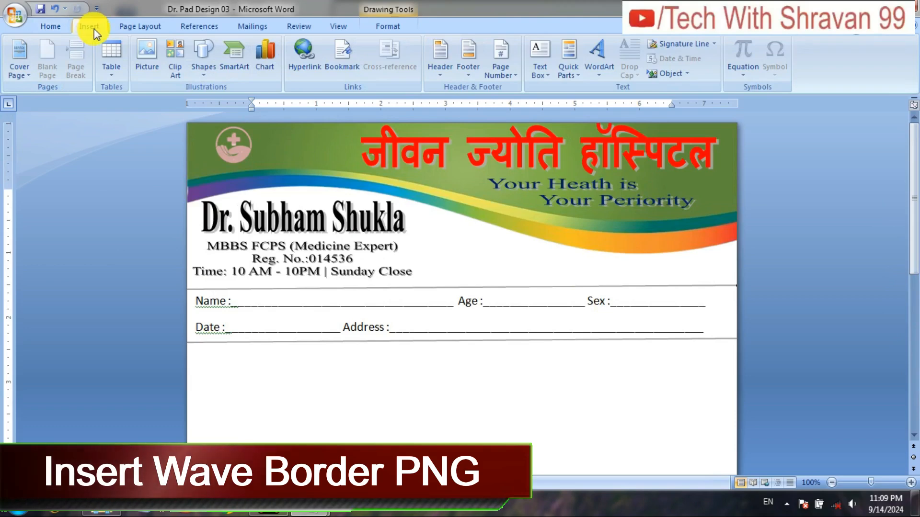
{"action": "left_click", "coordinate": [149, 49]}
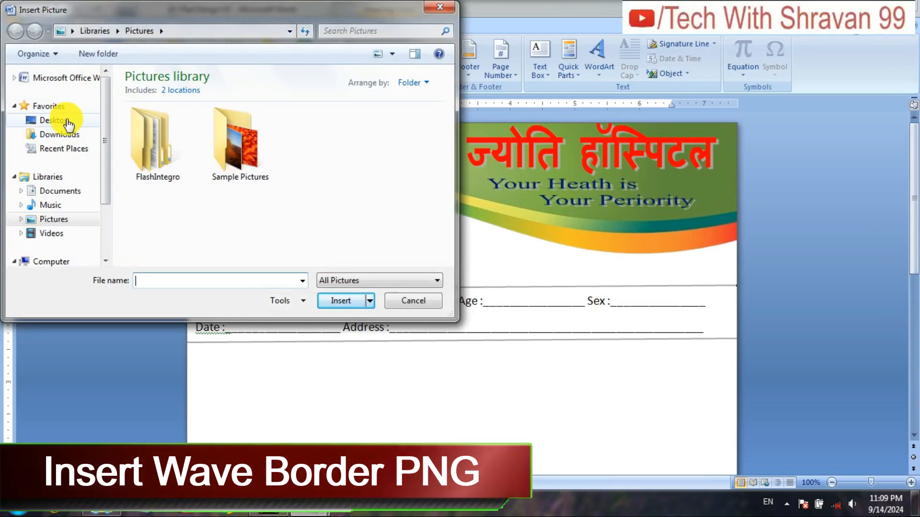
{"action": "left_click", "coordinate": [67, 122]}
{"action": "left_click_drag", "start_coordinate": [451, 104], "coordinate": [458, 180]}
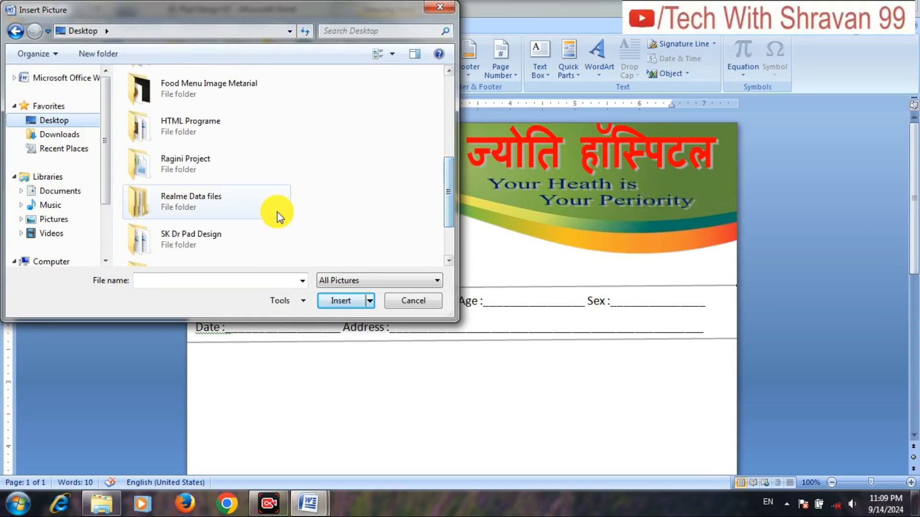
{"action": "double_click", "coordinate": [220, 235]}
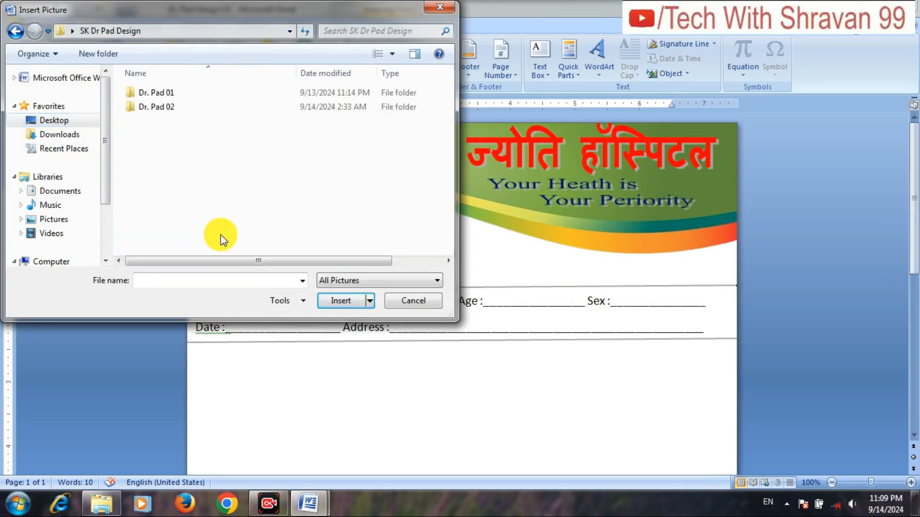
{"action": "double_click", "coordinate": [174, 107]}
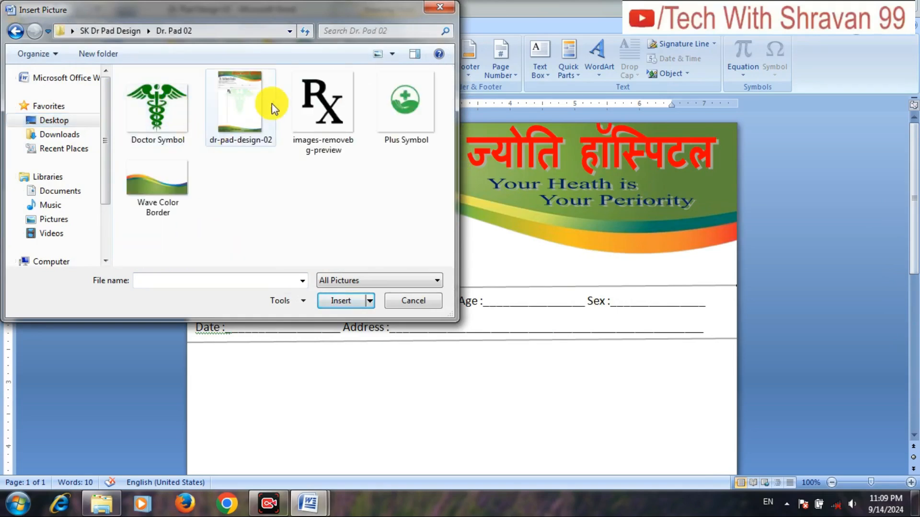
{"action": "double_click", "coordinate": [172, 187]}
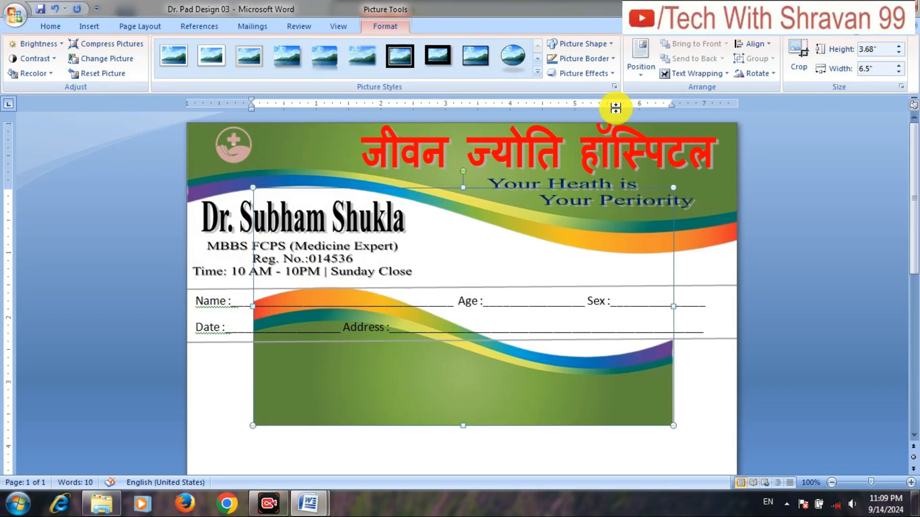
Set the wave picture's text wrapping to In Front of Text and move it down the page against the left page edge.
{"action": "left_click", "coordinate": [729, 77]}
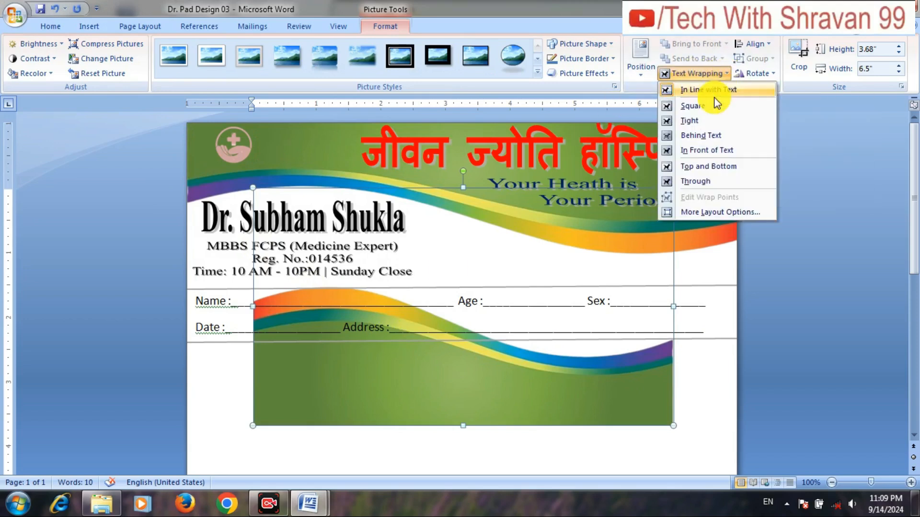
{"action": "left_click", "coordinate": [709, 151]}
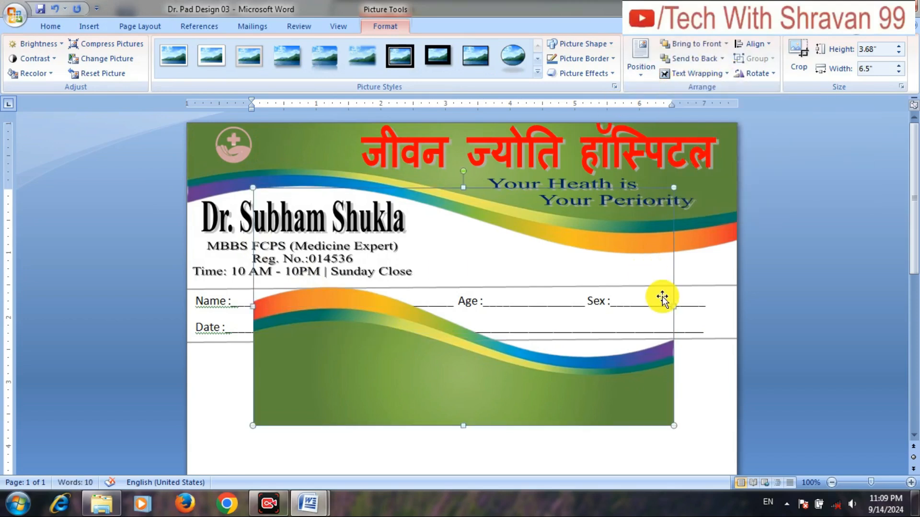
{"action": "left_click_drag", "start_coordinate": [620, 399], "coordinate": [617, 430]}
{"action": "left_click_drag", "start_coordinate": [913, 249], "coordinate": [917, 357]}
{"action": "left_click_drag", "start_coordinate": [578, 166], "coordinate": [511, 443]}
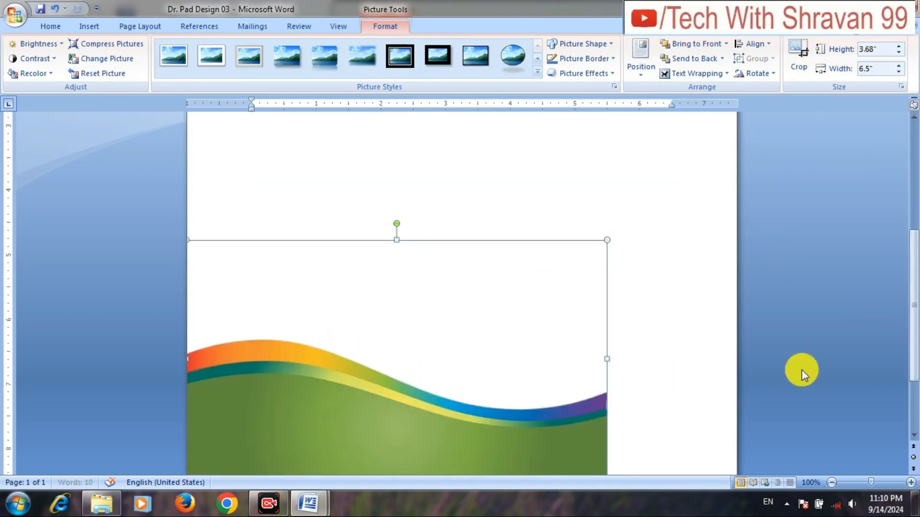
Stretch the wave picture to the full page width, about 8.52", and seat it against the bottom edge of the page.
{"action": "left_click_drag", "start_coordinate": [916, 248], "coordinate": [912, 293]}
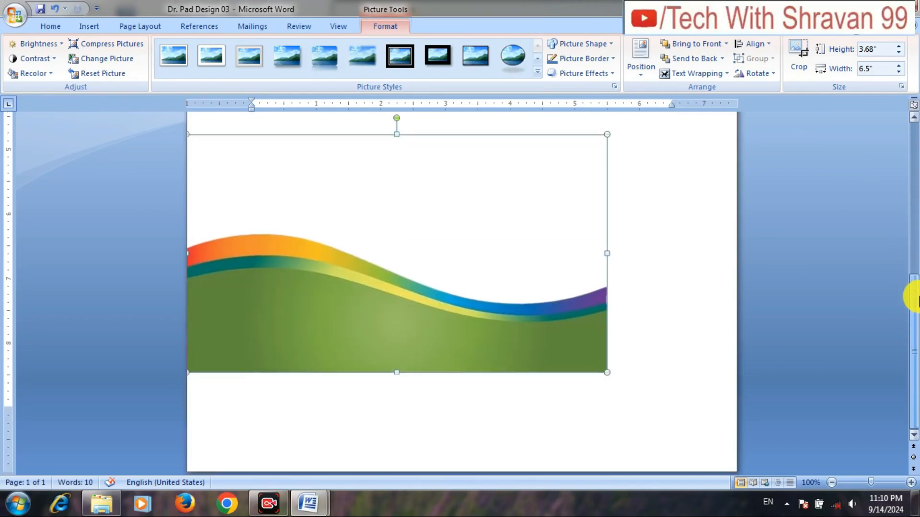
{"action": "left_click_drag", "start_coordinate": [533, 323], "coordinate": [533, 428]}
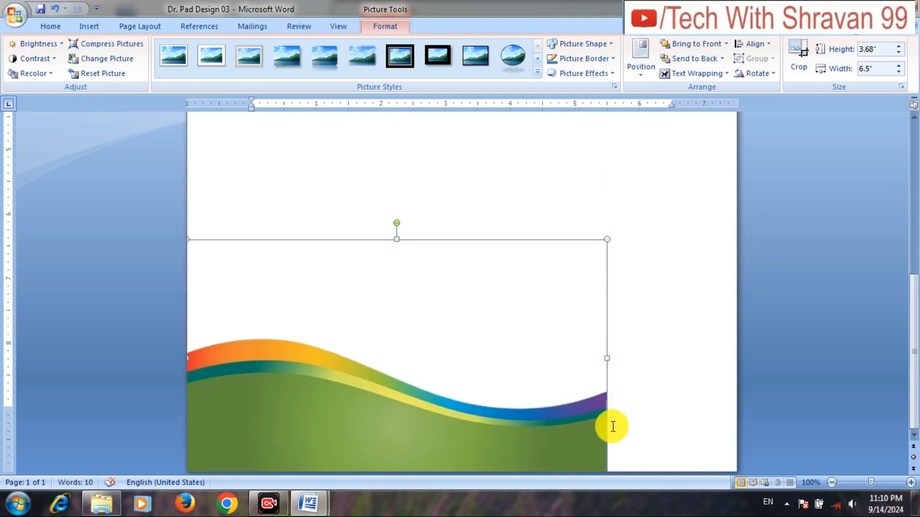
{"action": "left_click_drag", "start_coordinate": [607, 358], "coordinate": [740, 354]}
{"action": "left_click_drag", "start_coordinate": [551, 427], "coordinate": [498, 453]}
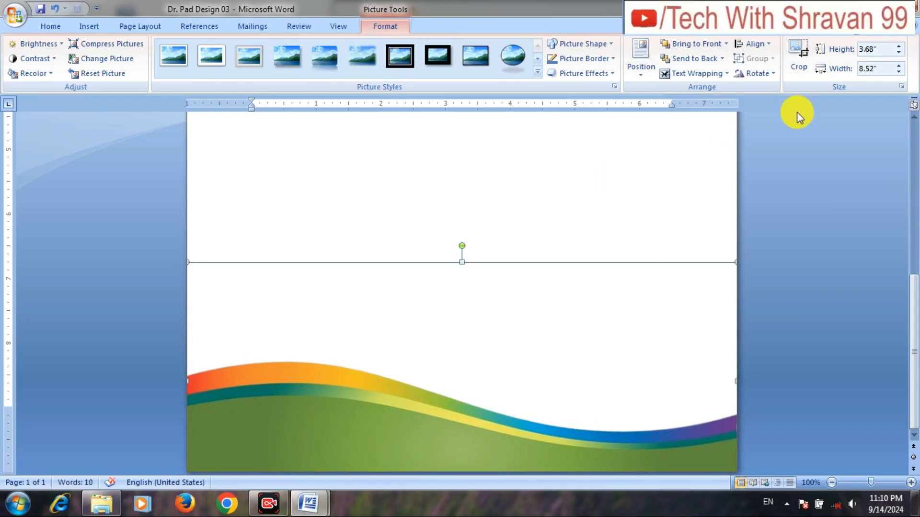
Crop the empty area off the top of the wave picture, down to just above the wave.
{"action": "left_click", "coordinate": [806, 45]}
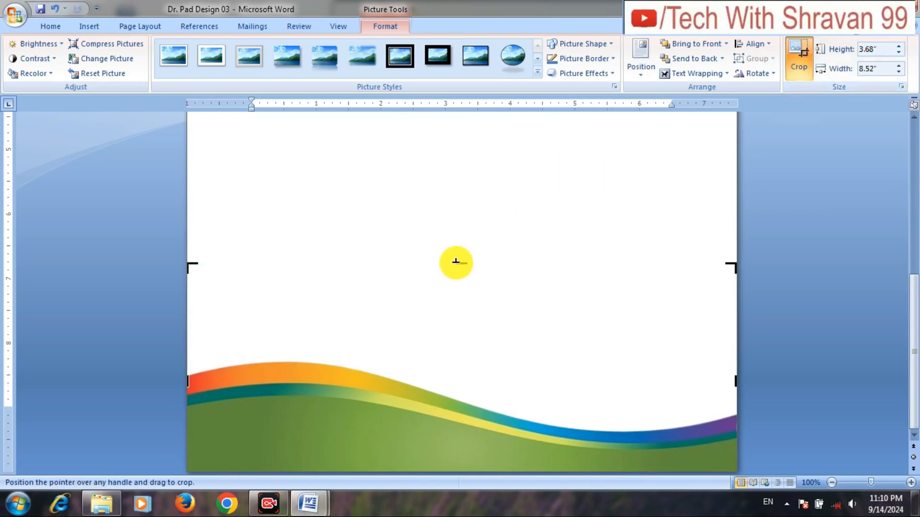
{"action": "left_click_drag", "start_coordinate": [456, 267], "coordinate": [461, 355]}
{"action": "left_click", "coordinate": [480, 205]}
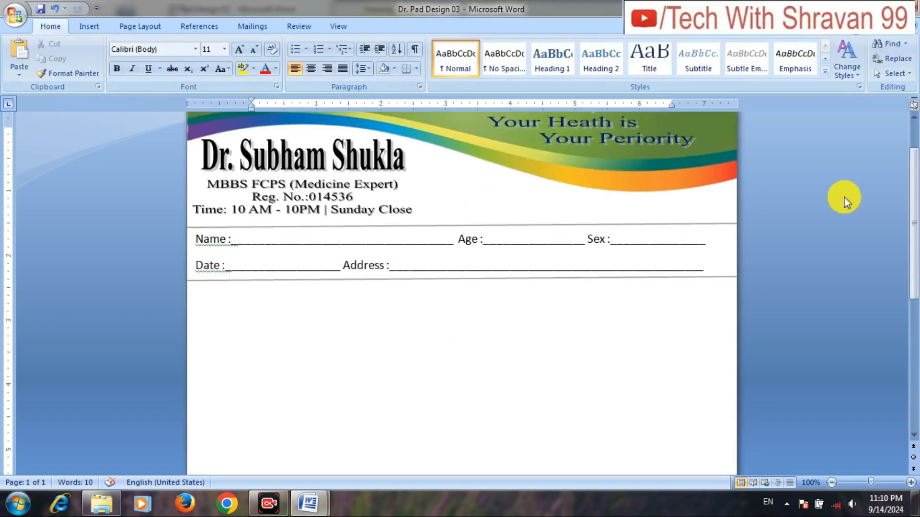
Draw a vertical line about 4.81" long downward from the lower divider, just right of the page's left margin.
{"action": "scroll", "coordinate": [912, 154], "scroll_direction": "up", "scroll_amount": 2}
{"action": "left_click_drag", "start_coordinate": [913, 158], "coordinate": [912, 227]}
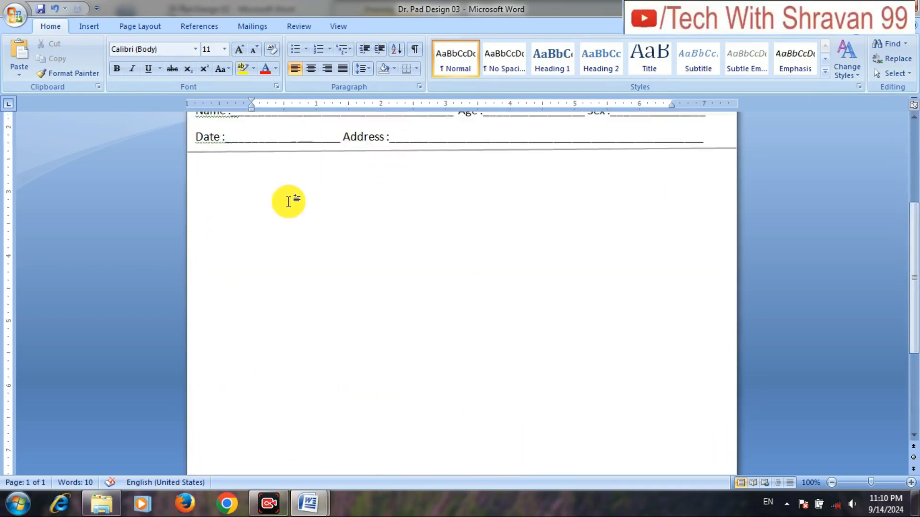
{"action": "left_click", "coordinate": [89, 27]}
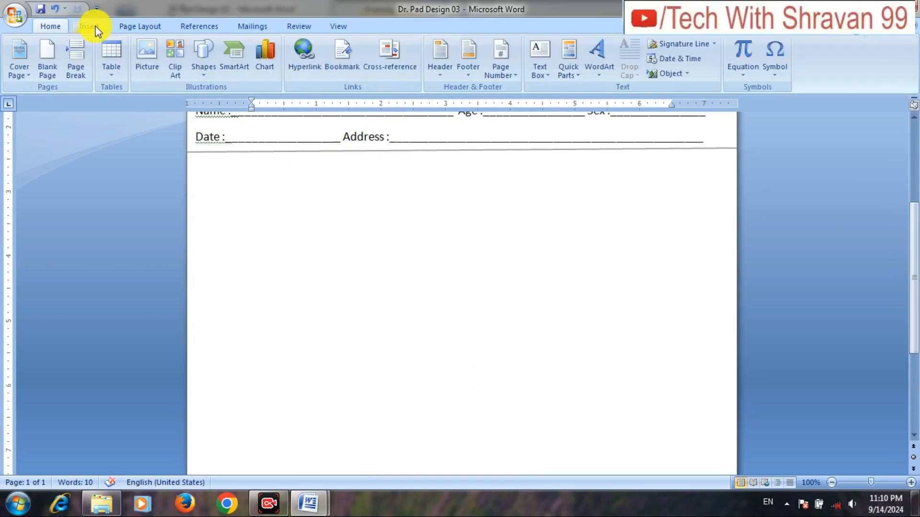
{"action": "left_click", "coordinate": [200, 75]}
{"action": "left_click", "coordinate": [210, 103]}
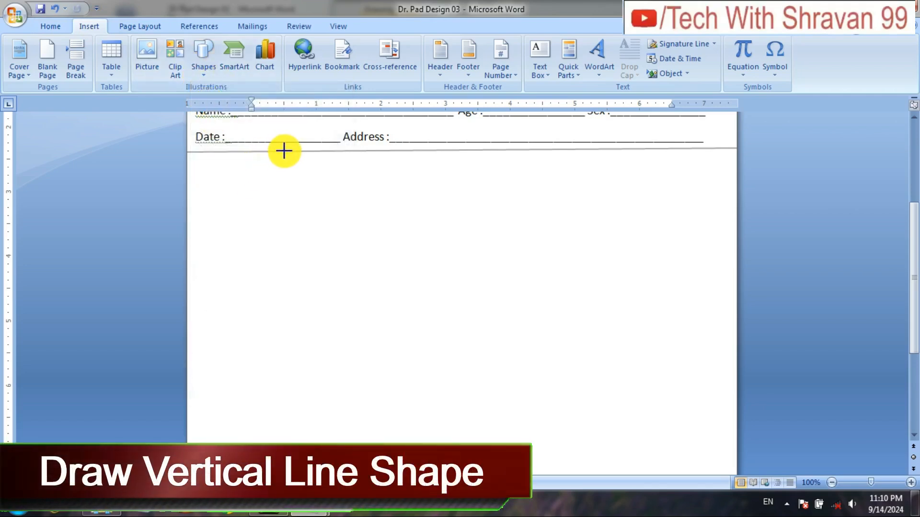
{"action": "mouse_move", "coordinate": [288, 152]}
{"action": "left_mouse_down"}
{"action": "mouse_move", "coordinate": [295, 295]}
{"action": "mouse_move", "coordinate": [284, 461]}
{"action": "left_mouse_up"}
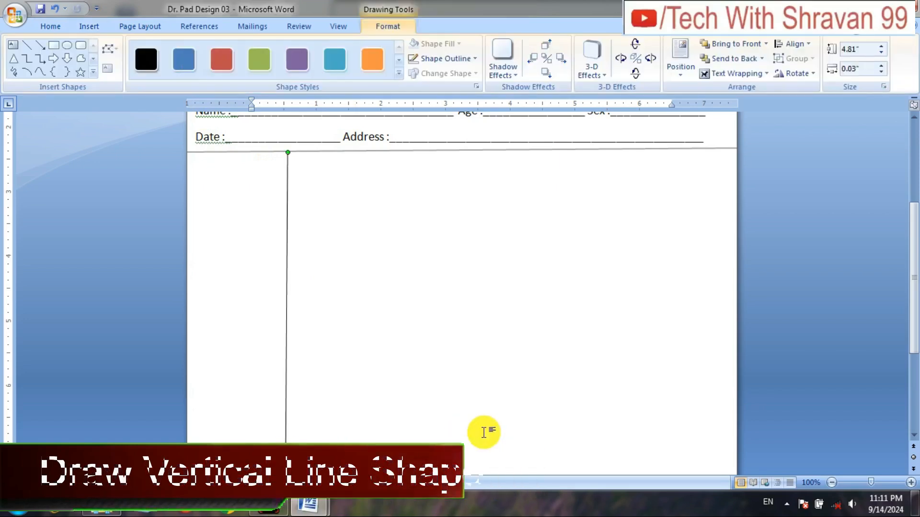
Extend the vertical line to about 6.15" so it reaches into the wave, and send it to the back.
{"action": "scroll", "coordinate": [910, 268], "scroll_direction": "down", "scroll_amount": 2}
{"action": "scroll", "coordinate": [917, 300], "scroll_direction": "down", "scroll_amount": 7}
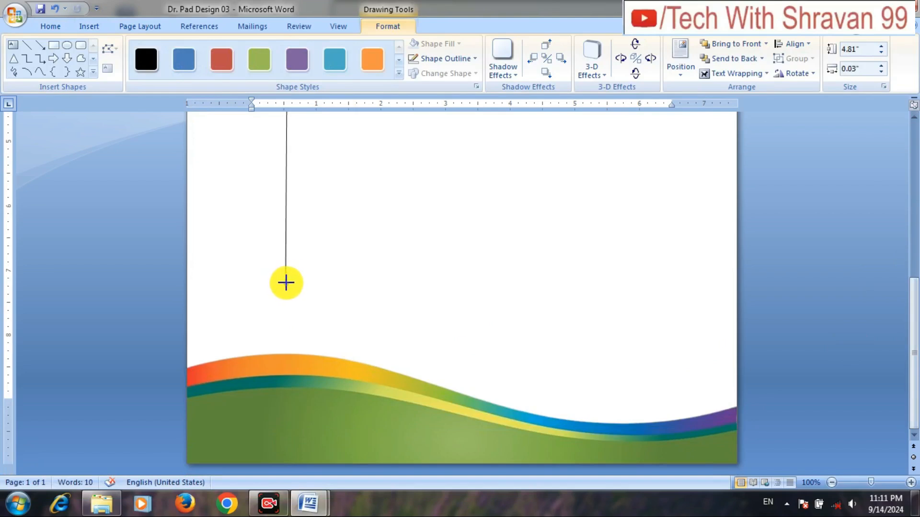
{"action": "left_click_drag", "start_coordinate": [287, 320], "coordinate": [285, 370]}
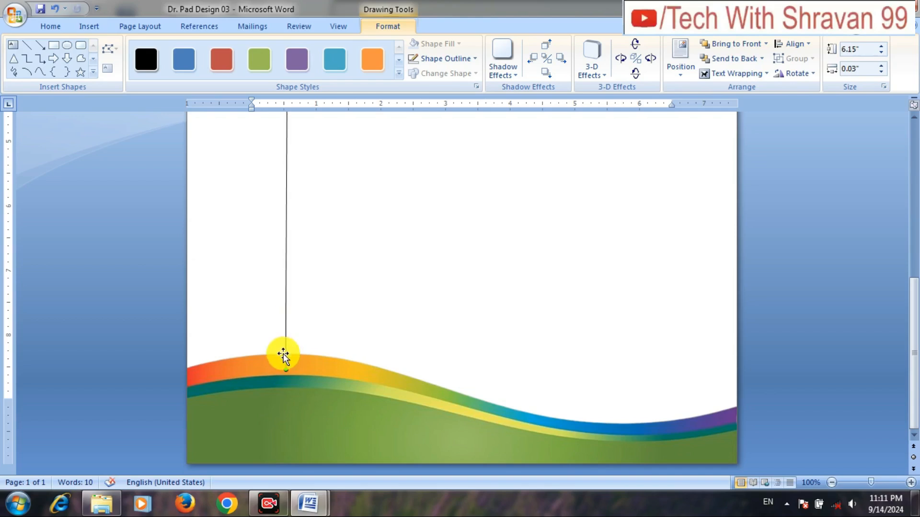
{"action": "left_click", "coordinate": [721, 59]}
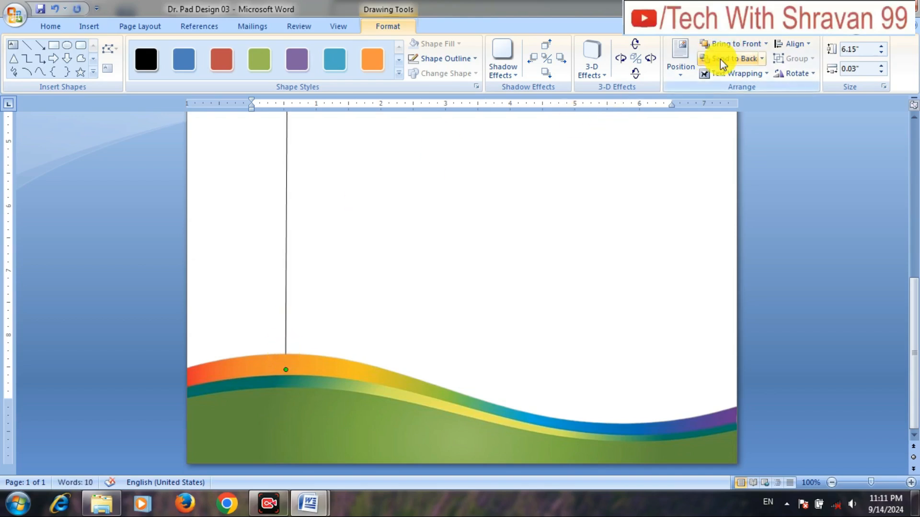
Set the vertical line's outline weight to 1½ pt and its color to grey.
{"action": "left_click", "coordinate": [474, 58]}
{"action": "mouse_move", "coordinate": [443, 207]}
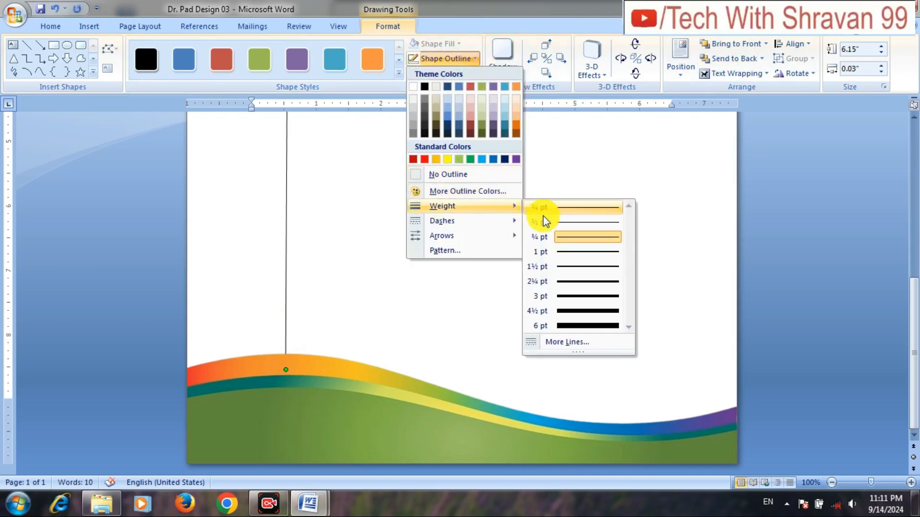
{"action": "left_click", "coordinate": [572, 269]}
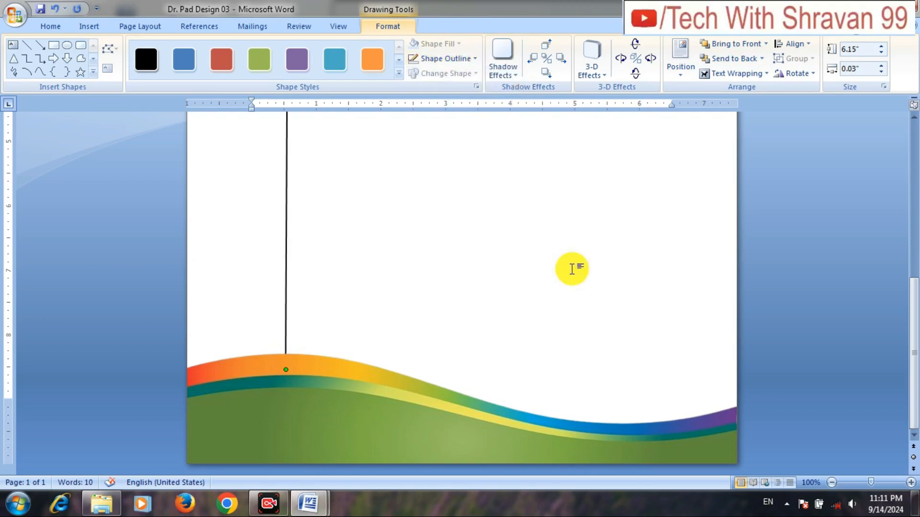
{"action": "left_click", "coordinate": [472, 58]}
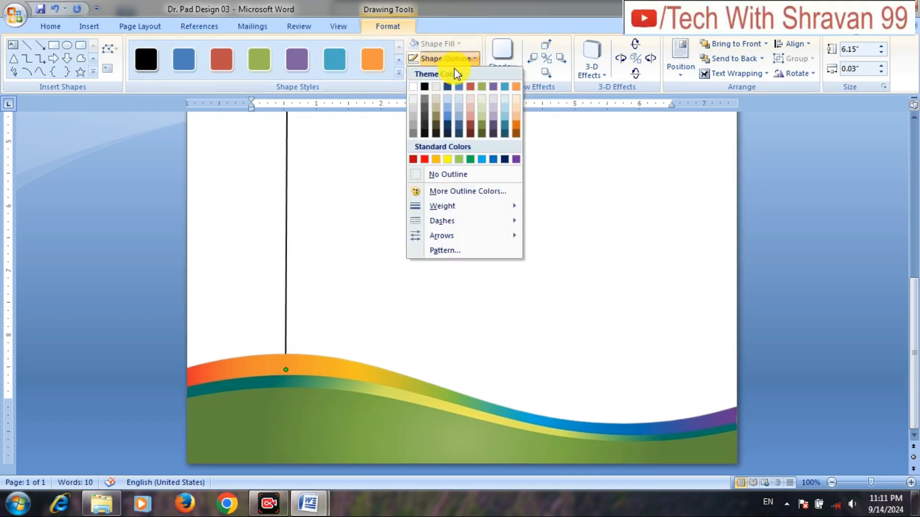
{"action": "left_click", "coordinate": [412, 126]}
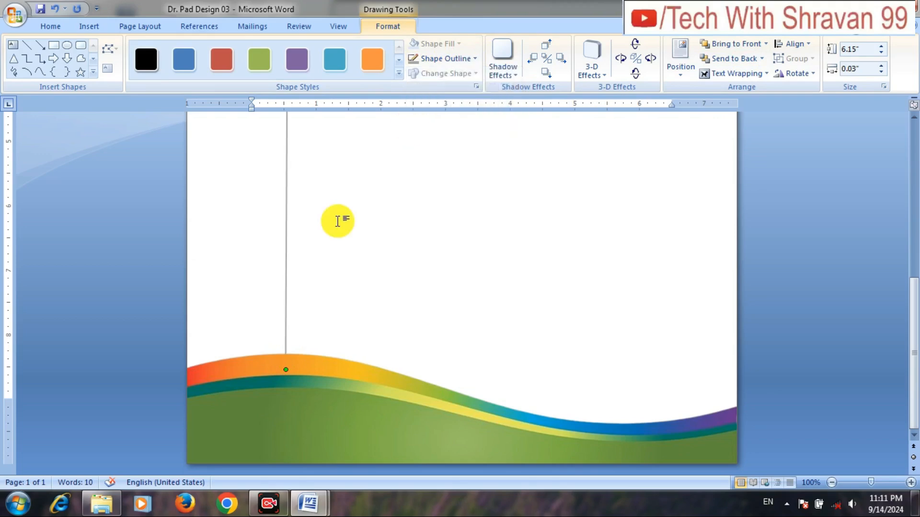
{"action": "left_click", "coordinate": [337, 224]}
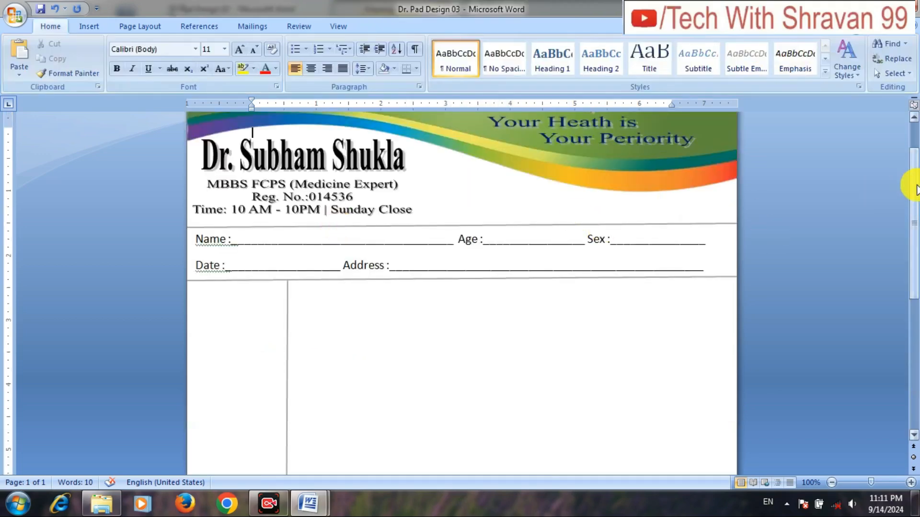
Insert the Rx picture images-removebg-preview and set its text wrapping to In Front of Text.
{"action": "left_click_drag", "start_coordinate": [914, 182], "coordinate": [914, 147]}
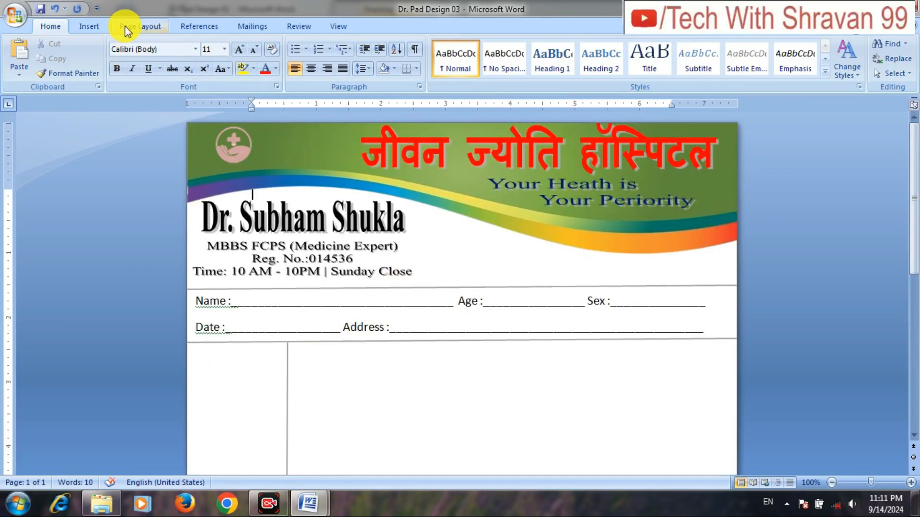
{"action": "left_click", "coordinate": [91, 27]}
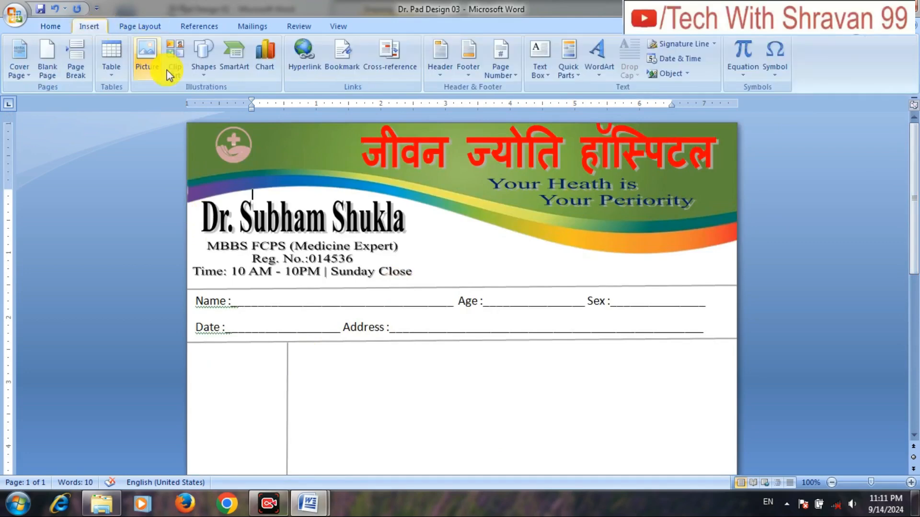
{"action": "left_click", "coordinate": [148, 57]}
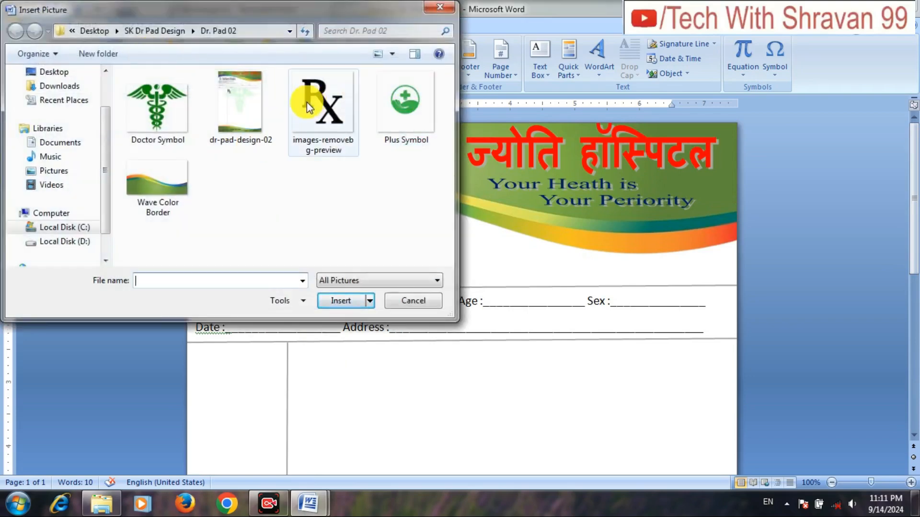
{"action": "double_click", "coordinate": [322, 110]}
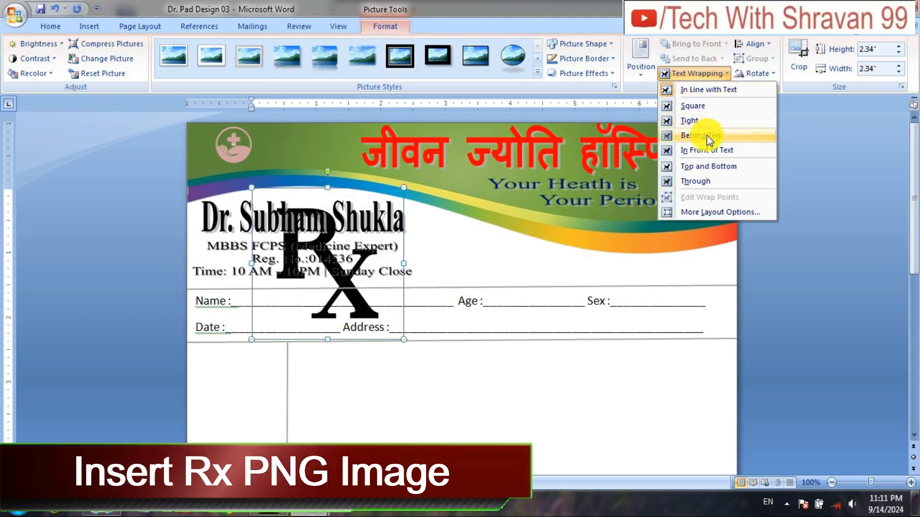
{"action": "left_click", "coordinate": [700, 152]}
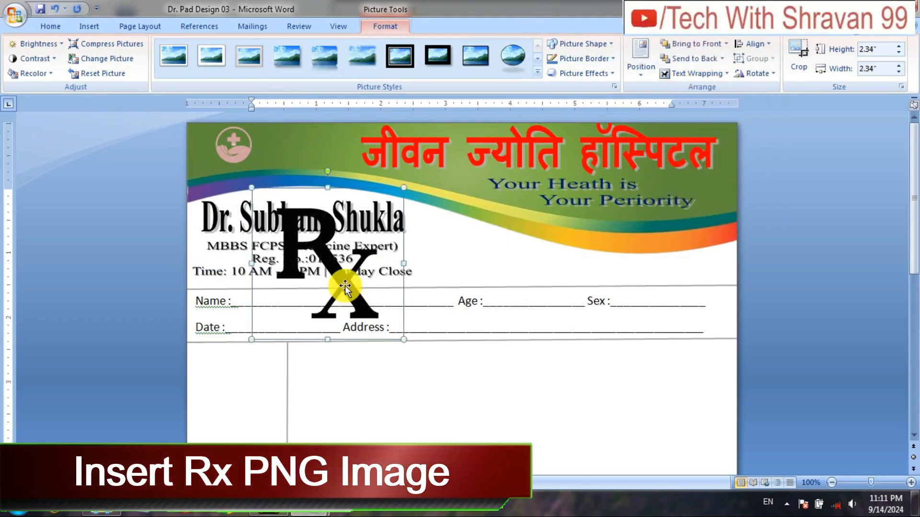
Shrink the Rx picture to about 1.18" square and place it below the lower divider, just right of the vertical line.
{"action": "left_click", "coordinate": [360, 368]}
{"action": "left_click_drag", "start_coordinate": [360, 302], "coordinate": [380, 438]}
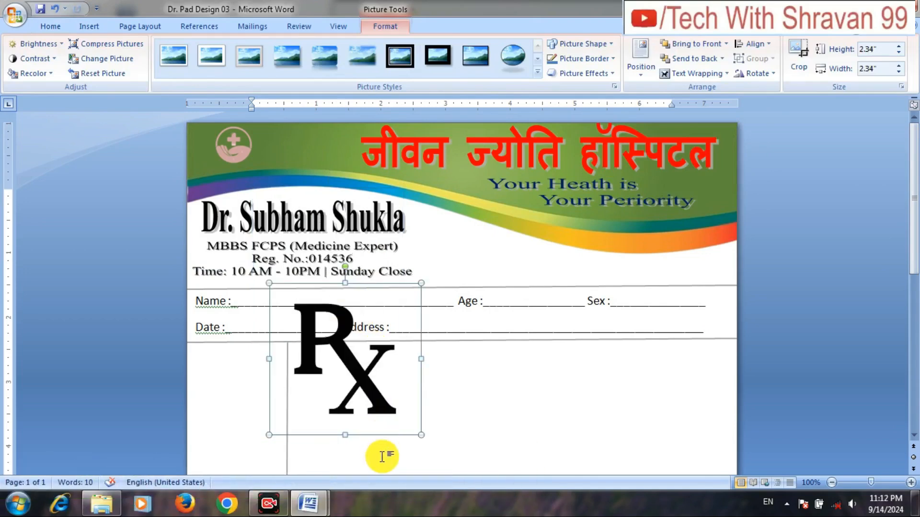
{"action": "left_click_drag", "start_coordinate": [363, 373], "coordinate": [360, 418]}
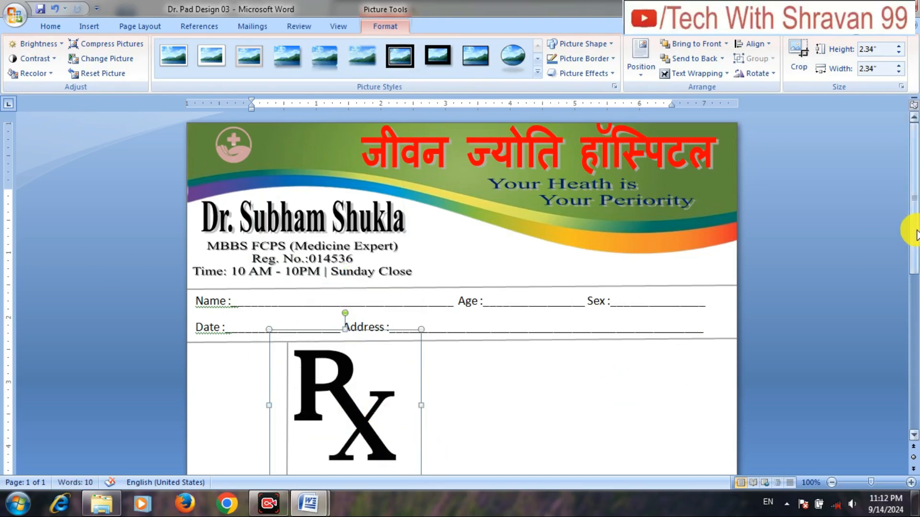
{"action": "left_click_drag", "start_coordinate": [917, 231], "coordinate": [917, 261]}
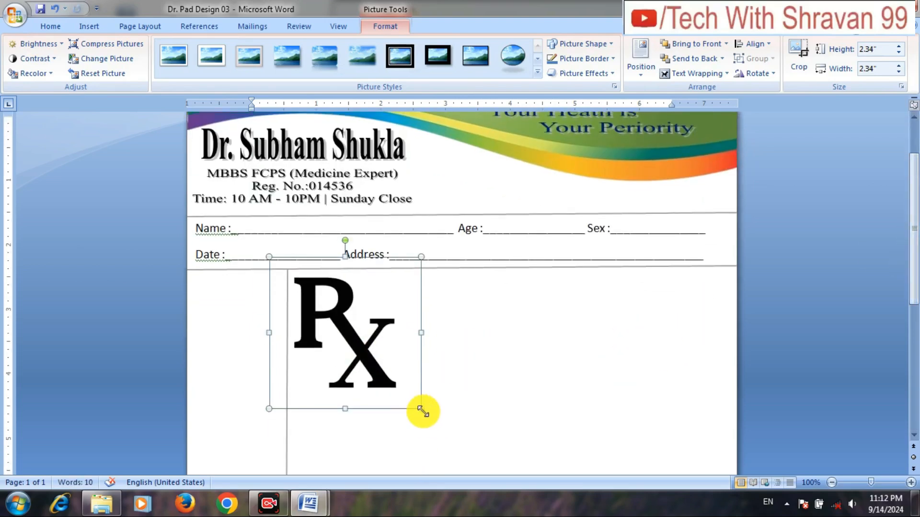
{"action": "left_click_drag", "start_coordinate": [419, 401], "coordinate": [360, 341]}
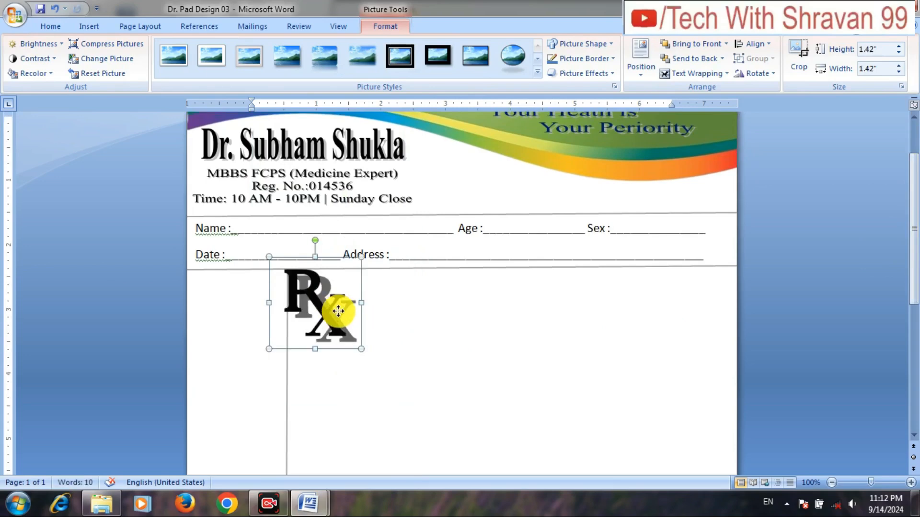
{"action": "left_click_drag", "start_coordinate": [337, 307], "coordinate": [338, 308]}
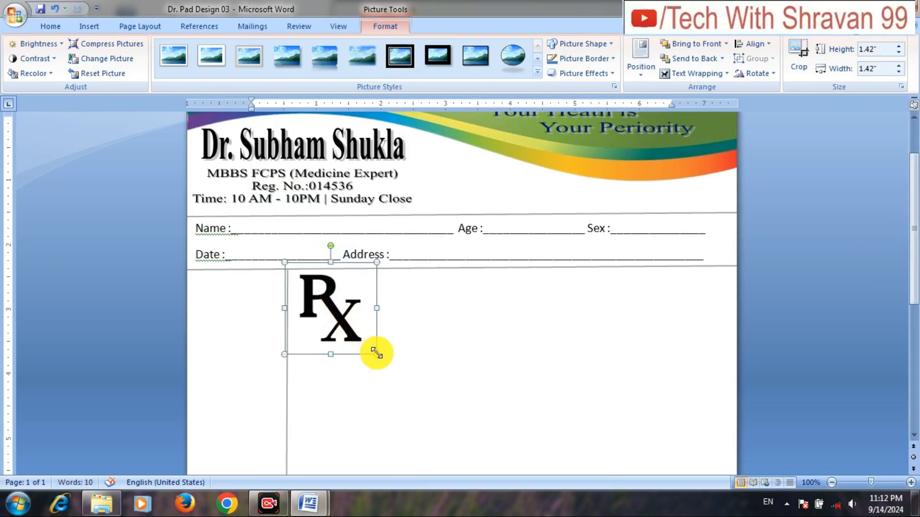
{"action": "left_click_drag", "start_coordinate": [360, 339], "coordinate": [361, 339]}
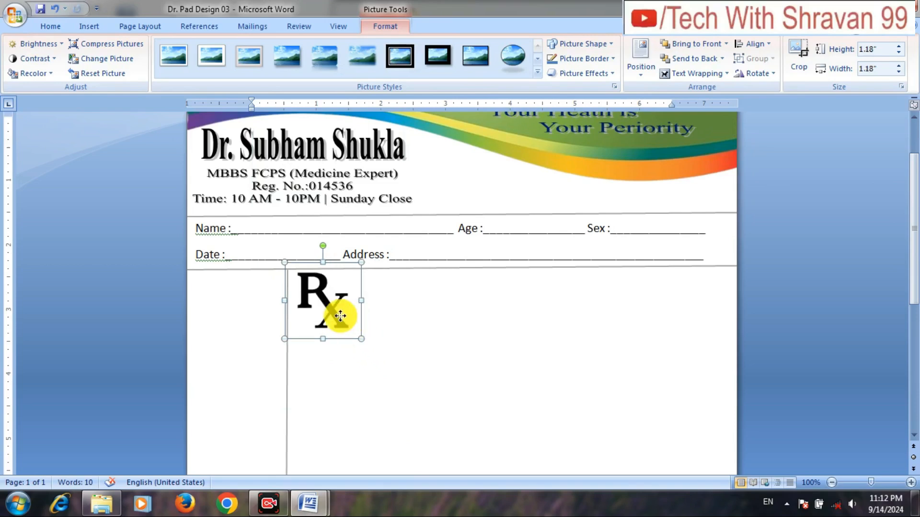
{"action": "left_click", "coordinate": [384, 312]}
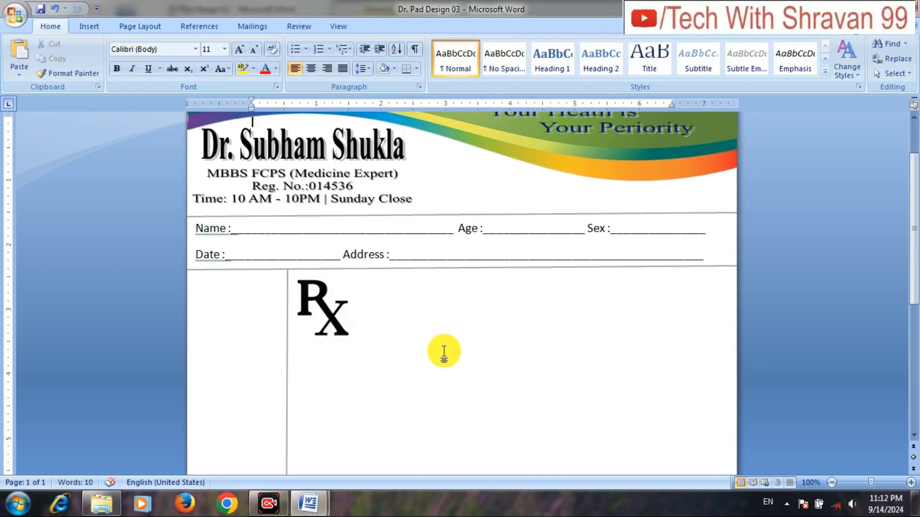
Apply a custom picture watermark using the Doctor Symbol image, with automatic scale and washout.
{"action": "scroll", "coordinate": [911, 214], "scroll_direction": "down", "scroll_amount": 3}
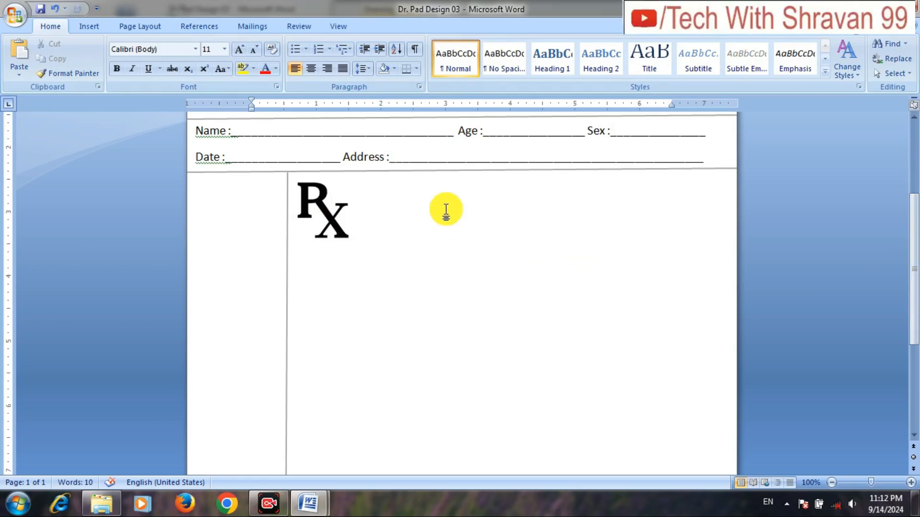
{"action": "left_click", "coordinate": [163, 25]}
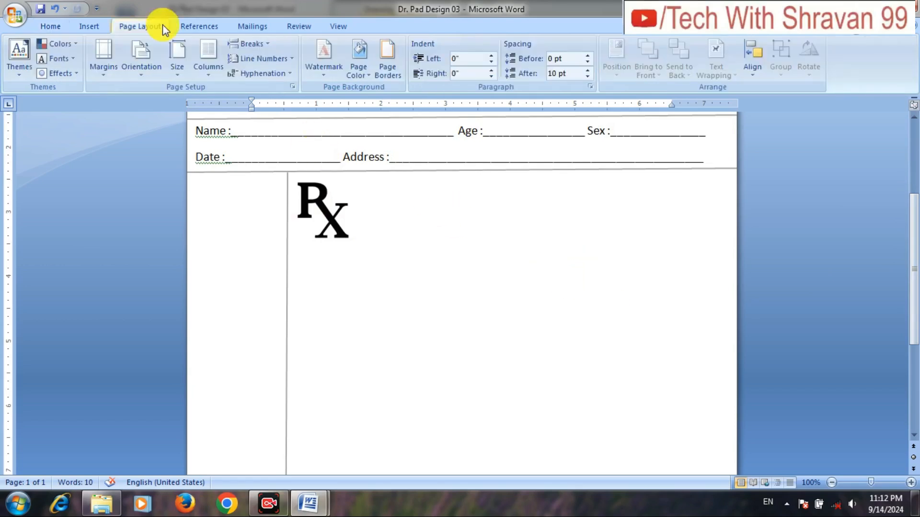
{"action": "left_click", "coordinate": [321, 73]}
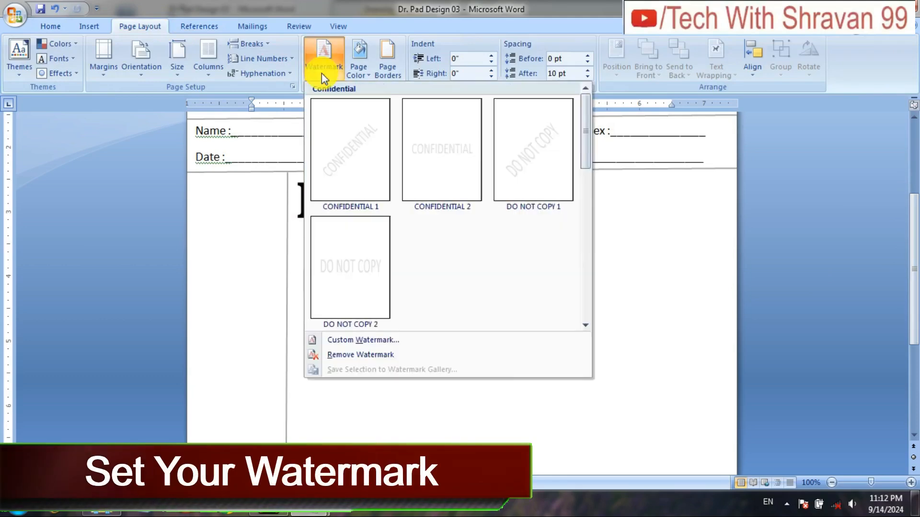
{"action": "left_click", "coordinate": [347, 340]}
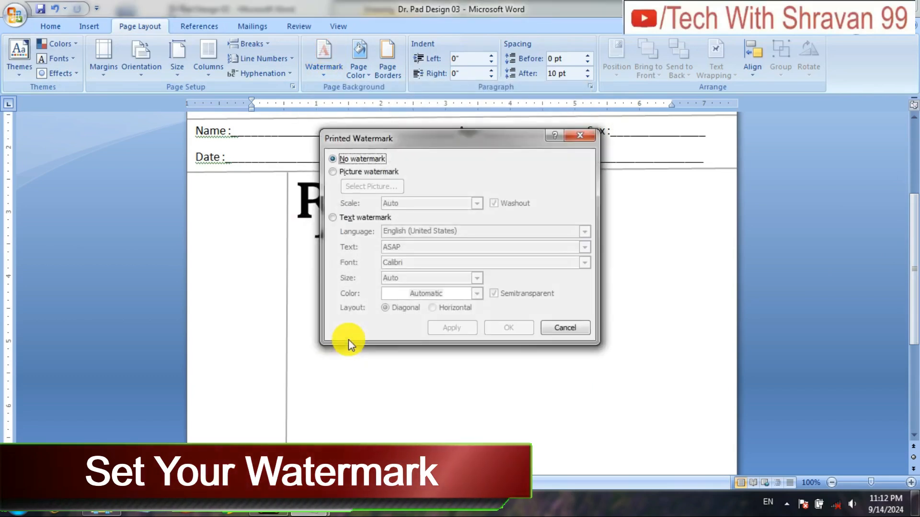
{"action": "left_click", "coordinate": [333, 172]}
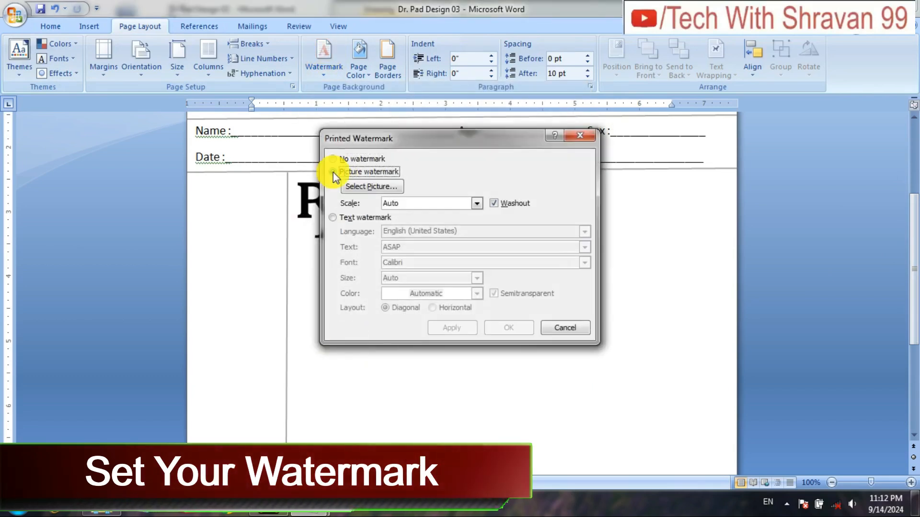
{"action": "left_click", "coordinate": [357, 186]}
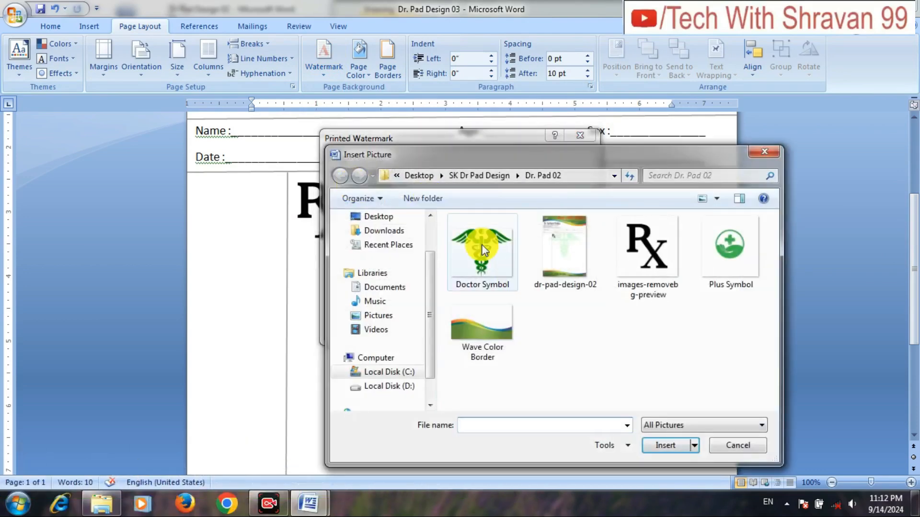
{"action": "double_click", "coordinate": [482, 252]}
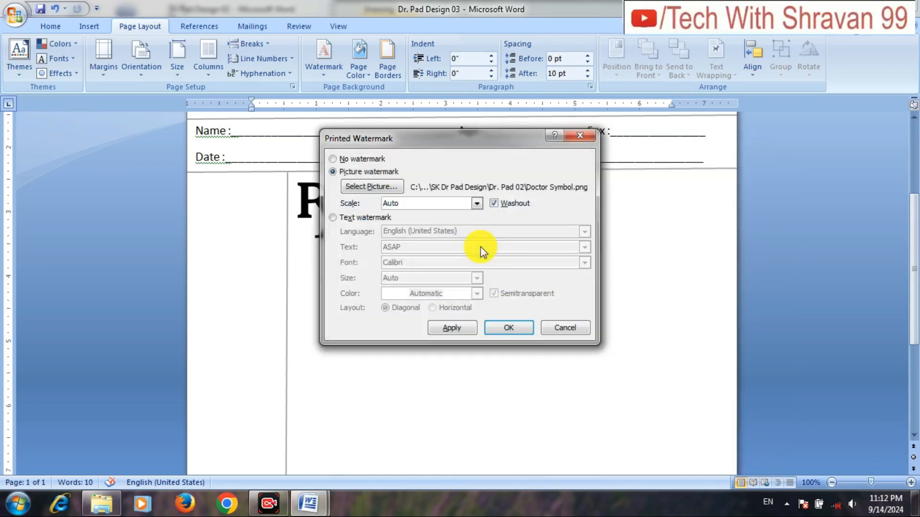
{"action": "left_click", "coordinate": [465, 327]}
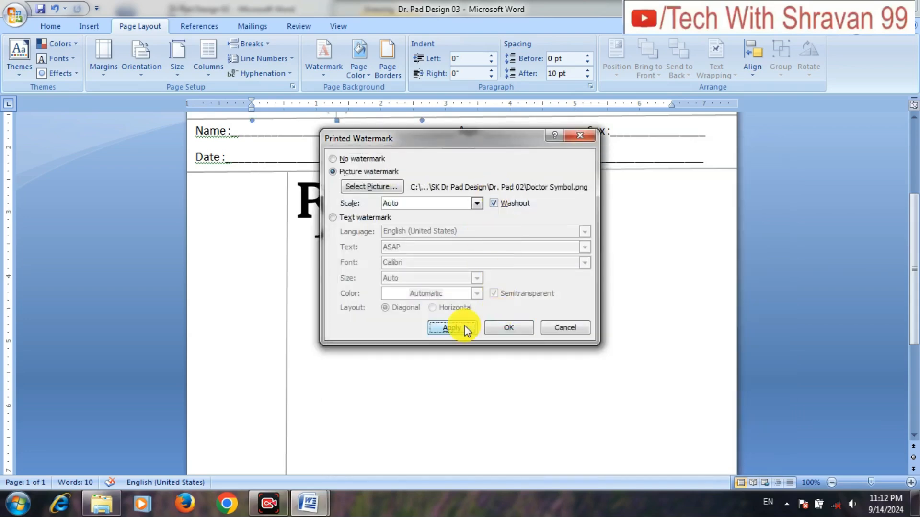
{"action": "left_click", "coordinate": [556, 331]}
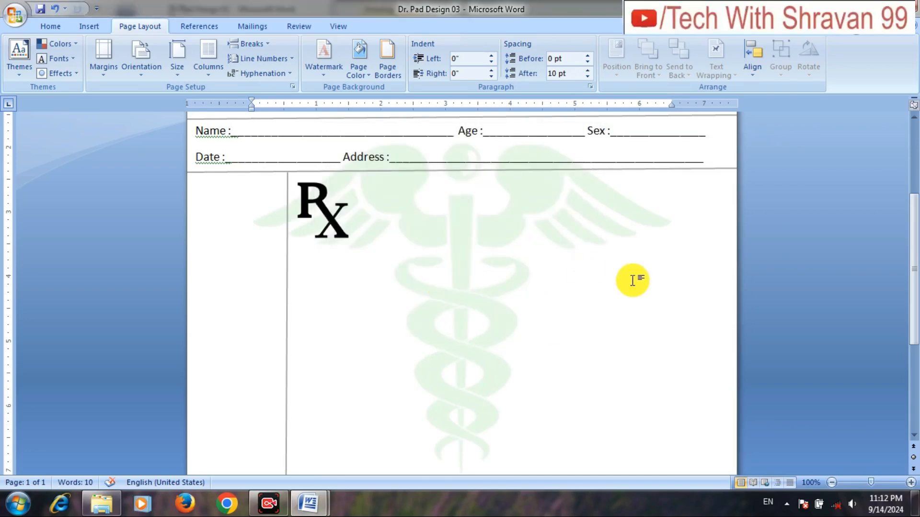
Start a WordArt for the footer in the blue second-row style and enter the hospital's postal address in Hindi as its text.
{"action": "left_click_drag", "start_coordinate": [915, 251], "coordinate": [915, 371]}
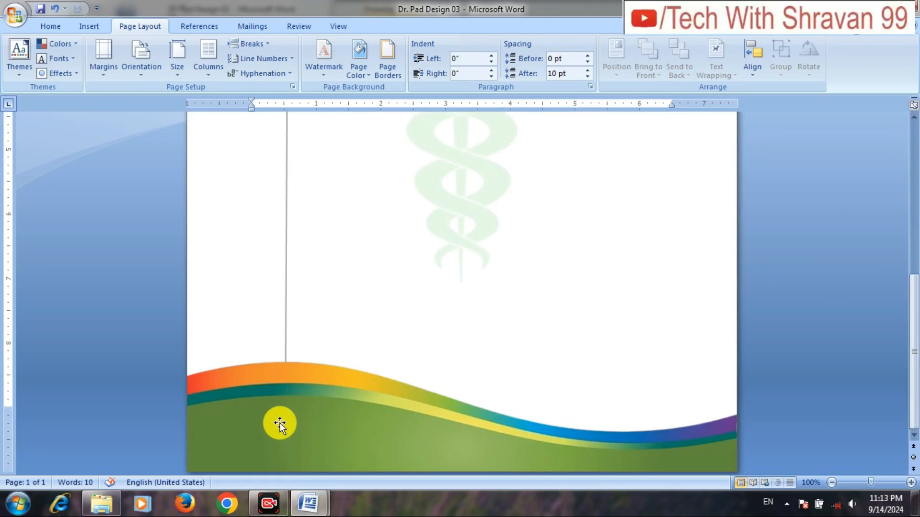
{"action": "left_click", "coordinate": [97, 27]}
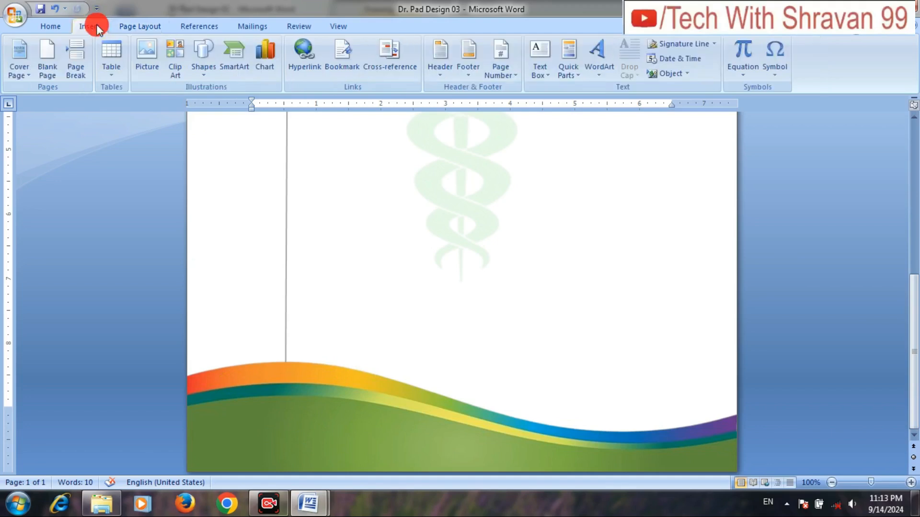
{"action": "left_click", "coordinate": [597, 83]}
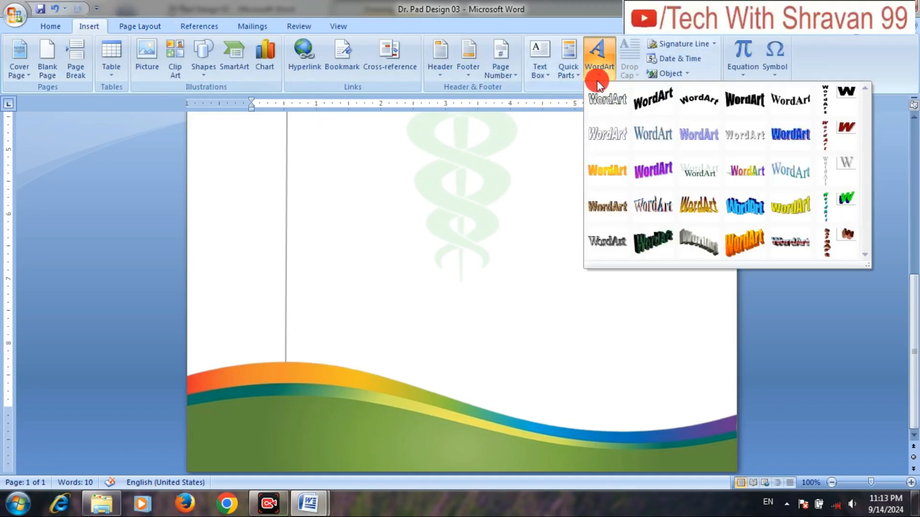
{"action": "left_click", "coordinate": [648, 131]}
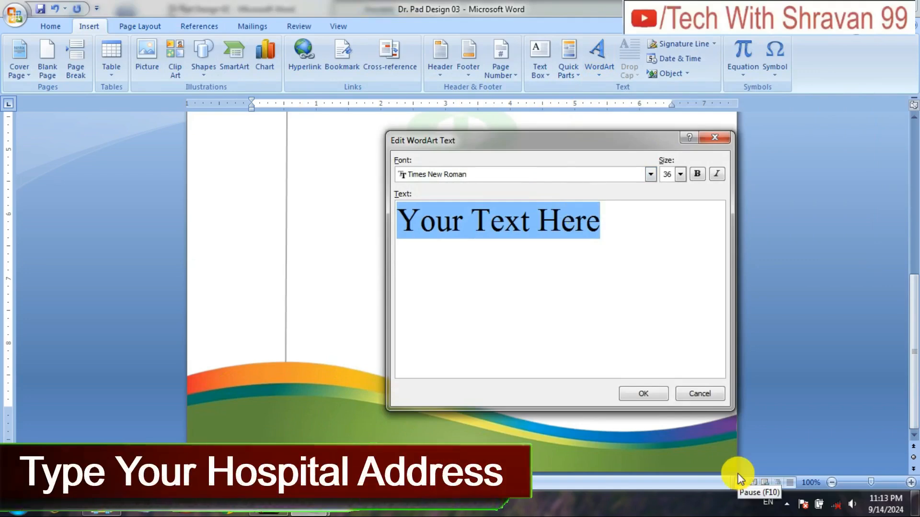
{"action": "type", "text": "पता: 104/02 मालवीय नगर गोंडा उत्तर प्रदेश 271012"}
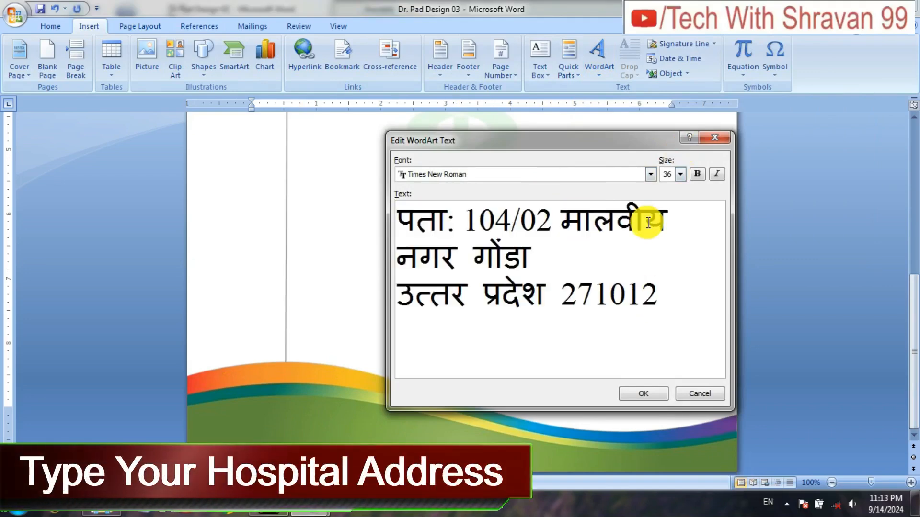